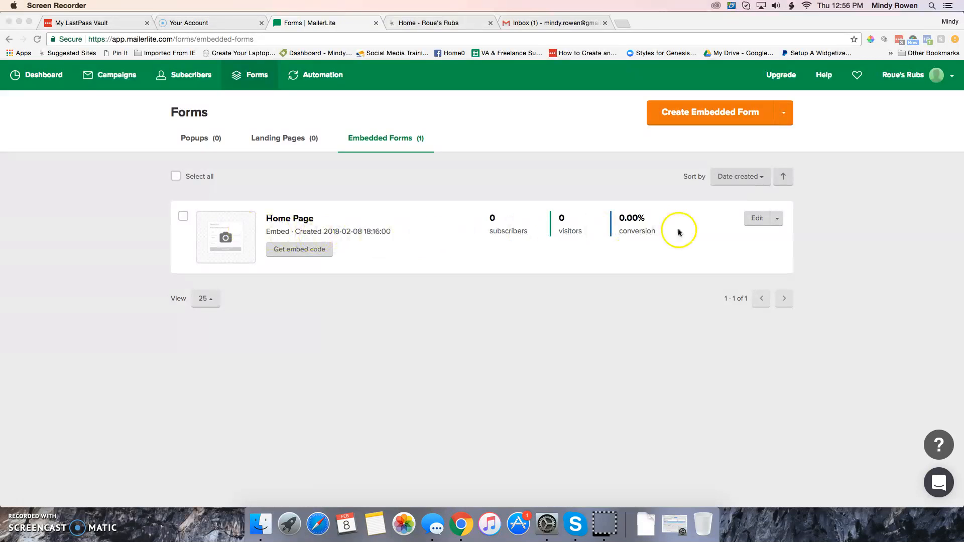
# Open the Home Page embedded form for editing and review its subscriber, visitor and conversion statistics
pyautogui.click(757, 219)
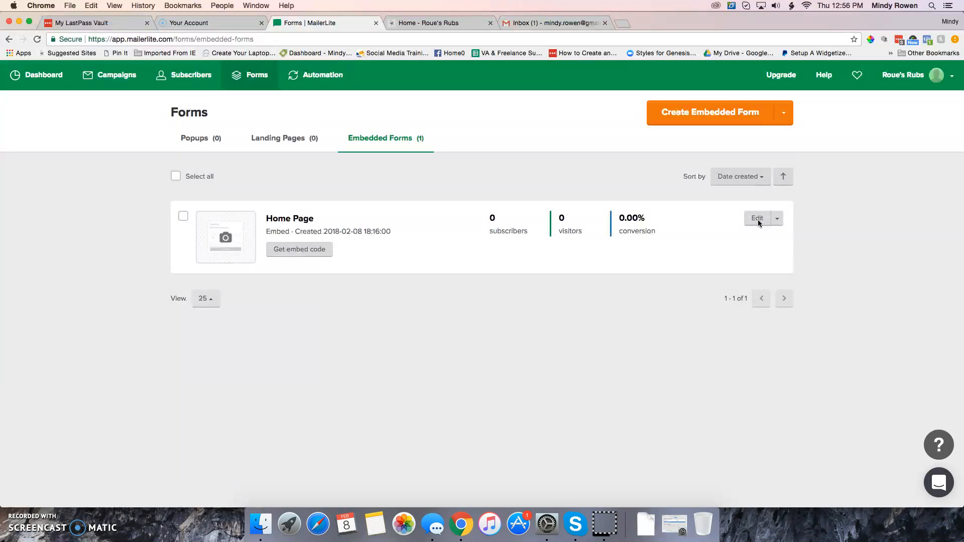
pyautogui.click(759, 221)
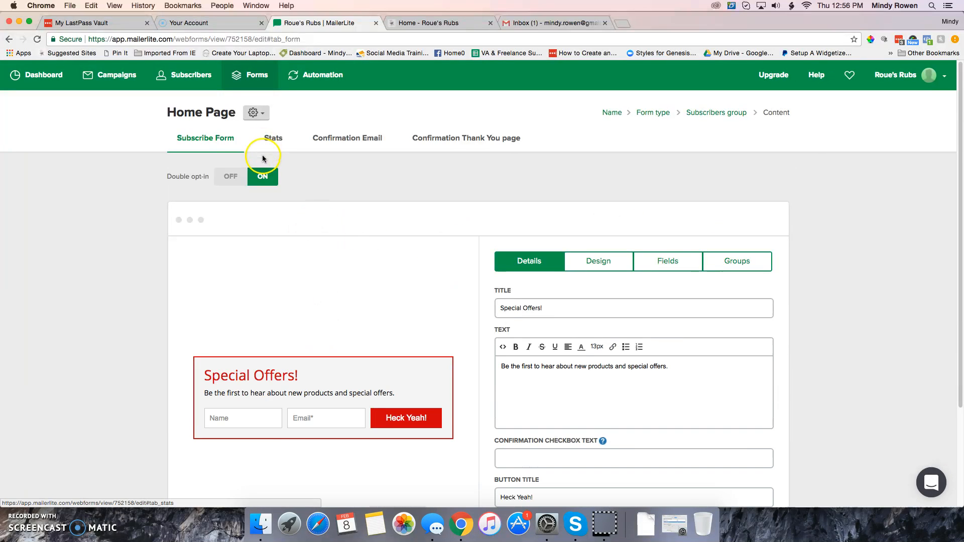
pyautogui.click(274, 143)
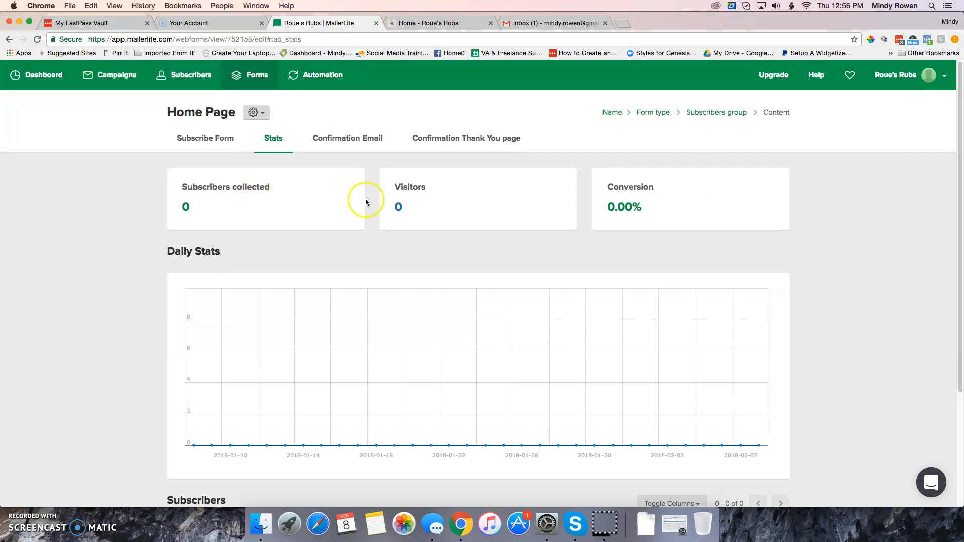
pyautogui.scroll(-2, 421, 208)
pyautogui.scroll(-3, 422, 210)
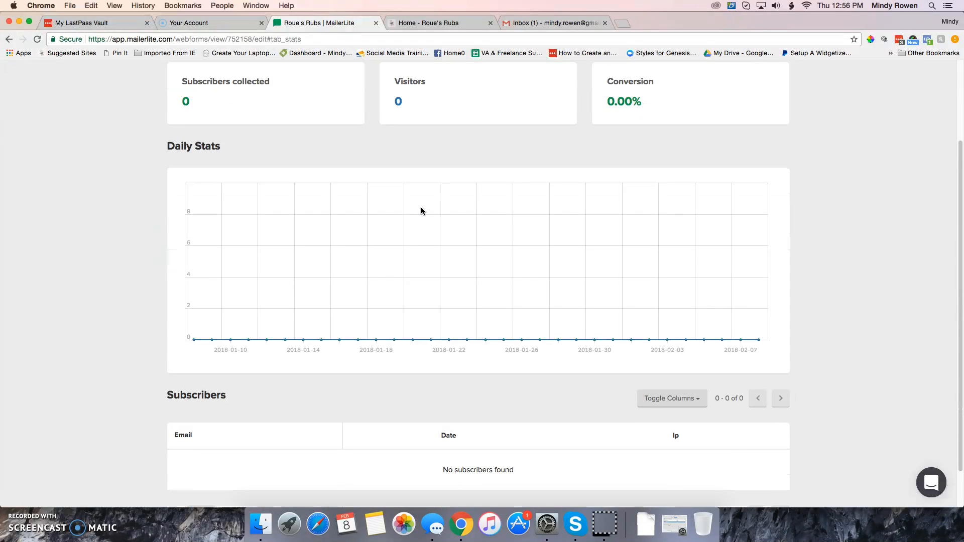
pyautogui.scroll(-2, 421, 210)
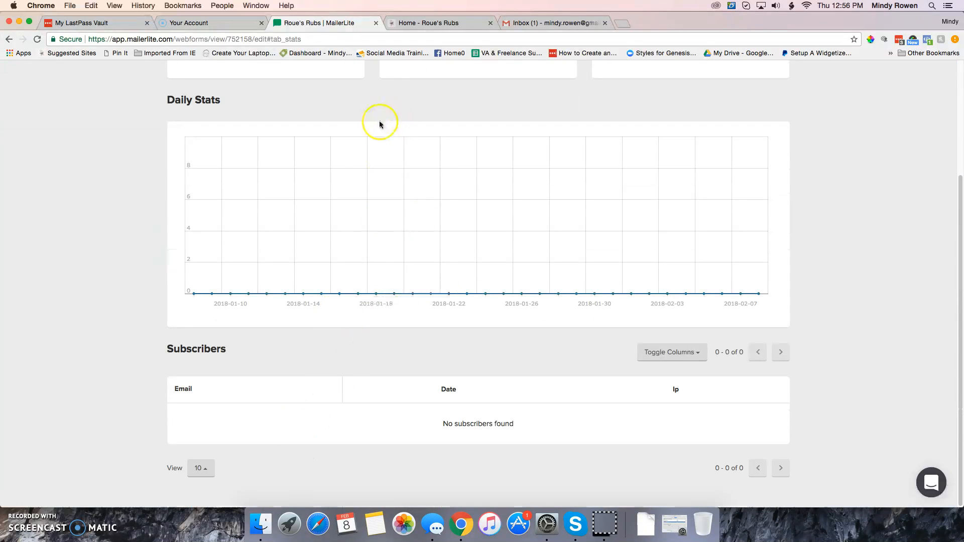
pyautogui.scroll(6, 306, 165)
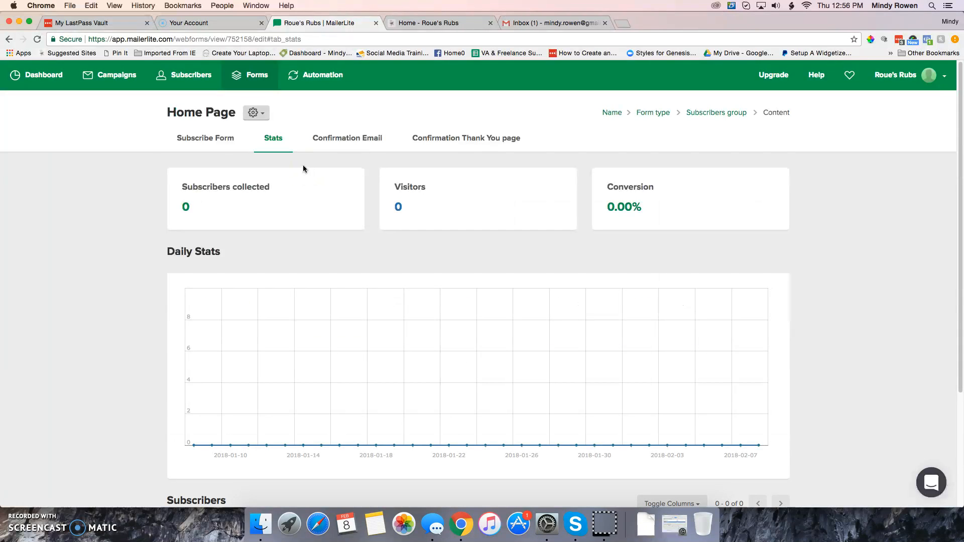
# Open the Home Page form's confirmation email in the email editor
pyautogui.click(355, 139)
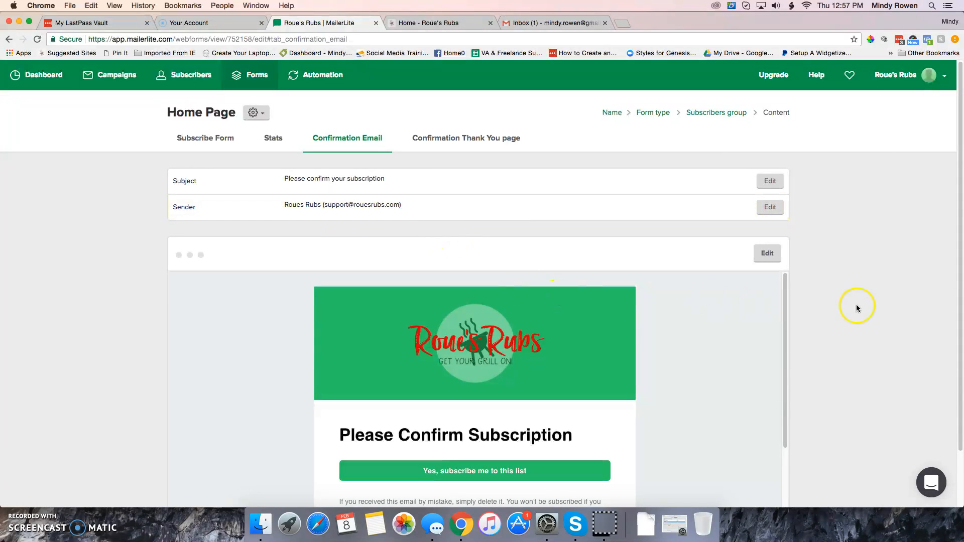
pyautogui.scroll(-3, 879, 322)
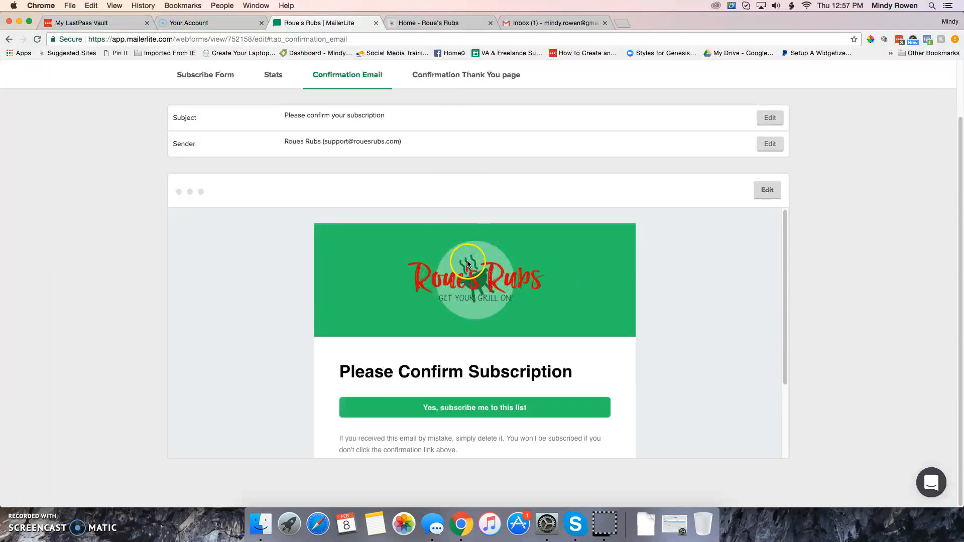
pyautogui.click(767, 191)
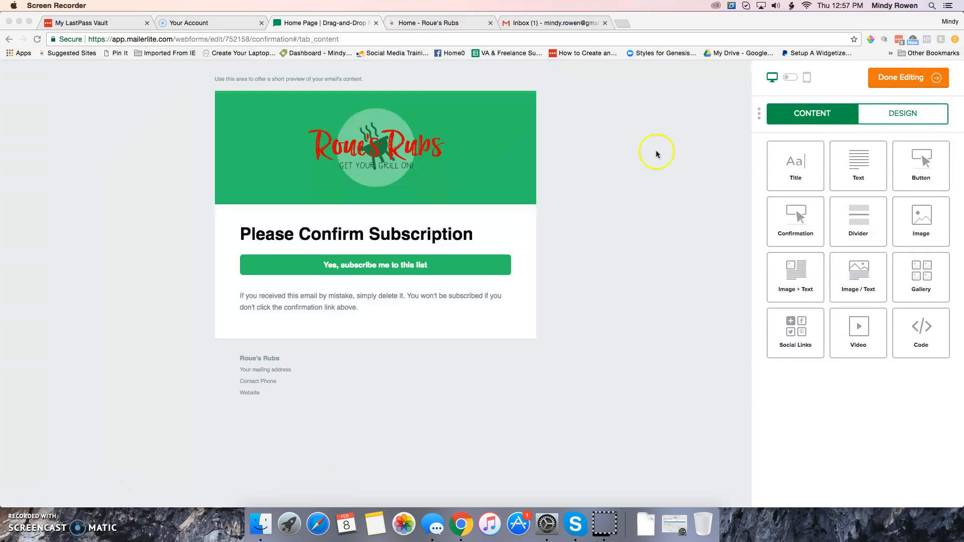
# Set the header background color to #ffffff in the confirmation email's custom design
pyautogui.click(893, 114)
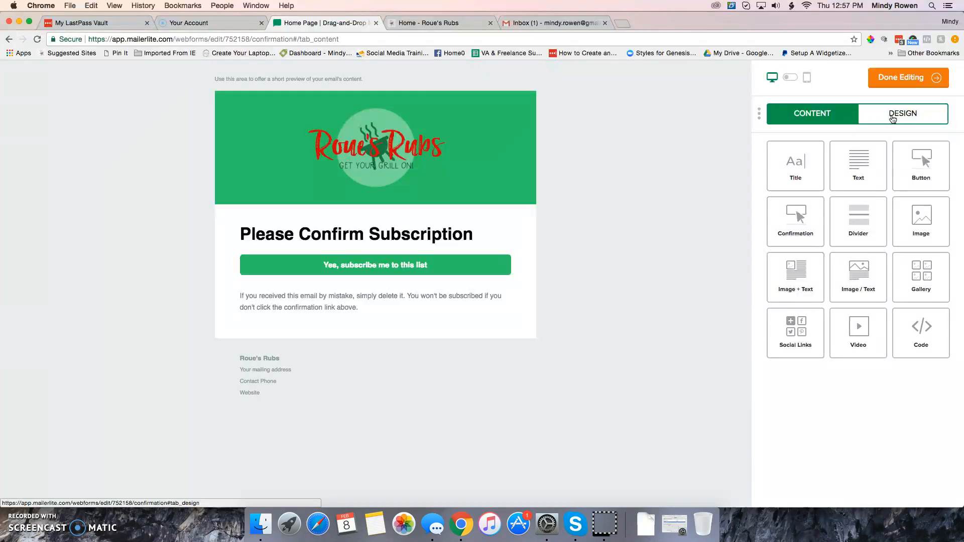
pyautogui.click(893, 117)
pyautogui.scroll(5, 826, 187)
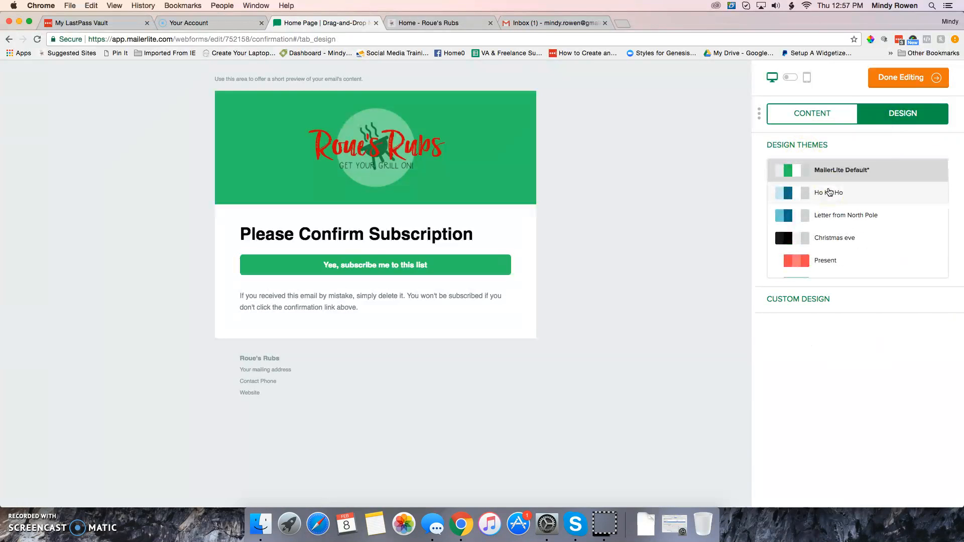
pyautogui.scroll(-5, 827, 276)
pyautogui.click(800, 299)
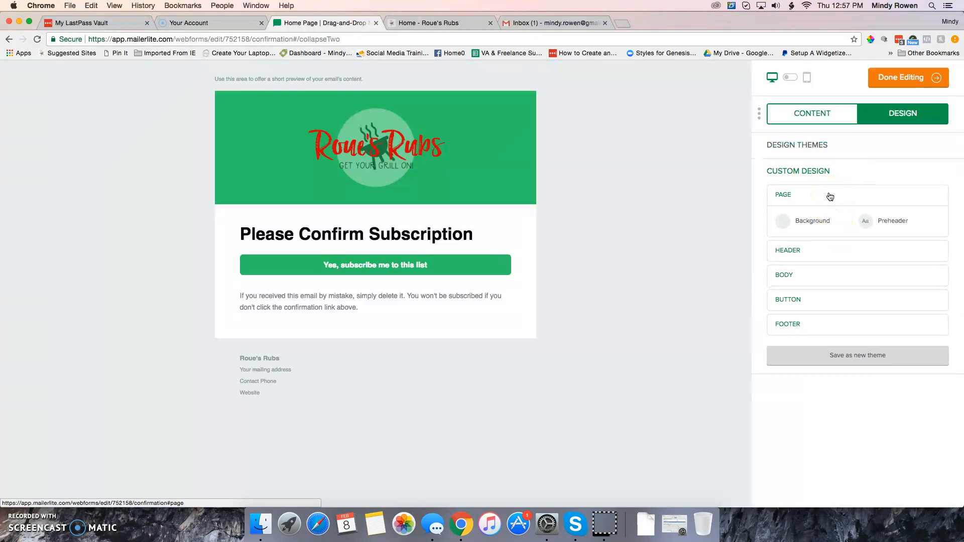
pyautogui.click(807, 249)
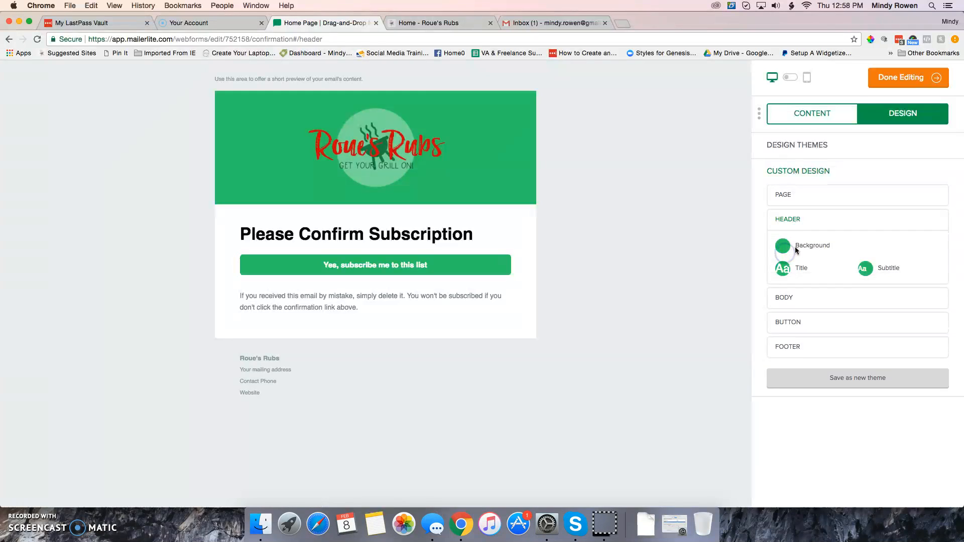
pyautogui.click(788, 247)
pyautogui.moveTo(750, 246); pyautogui.dragTo(709, 248)
pyautogui.write('ffff')
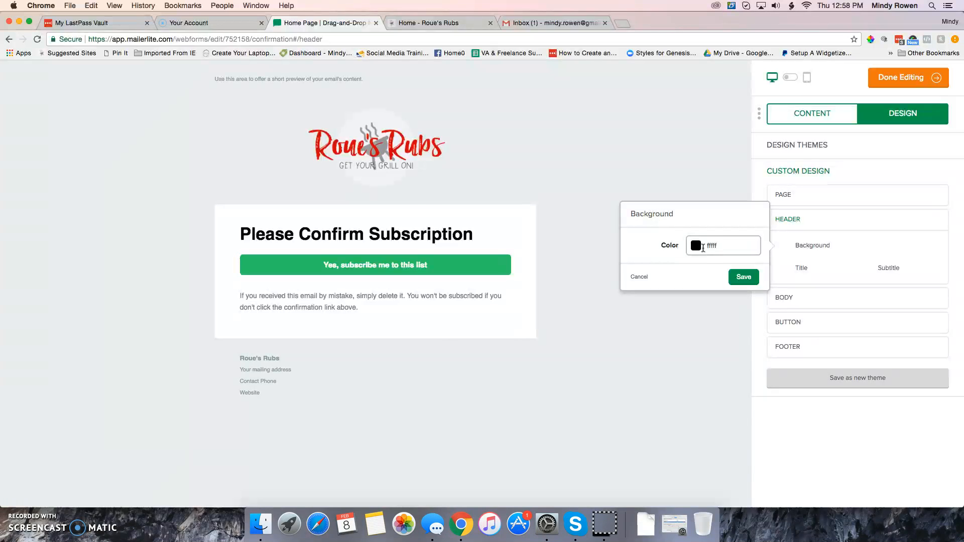
pyautogui.write('ff')
pyautogui.click(743, 277)
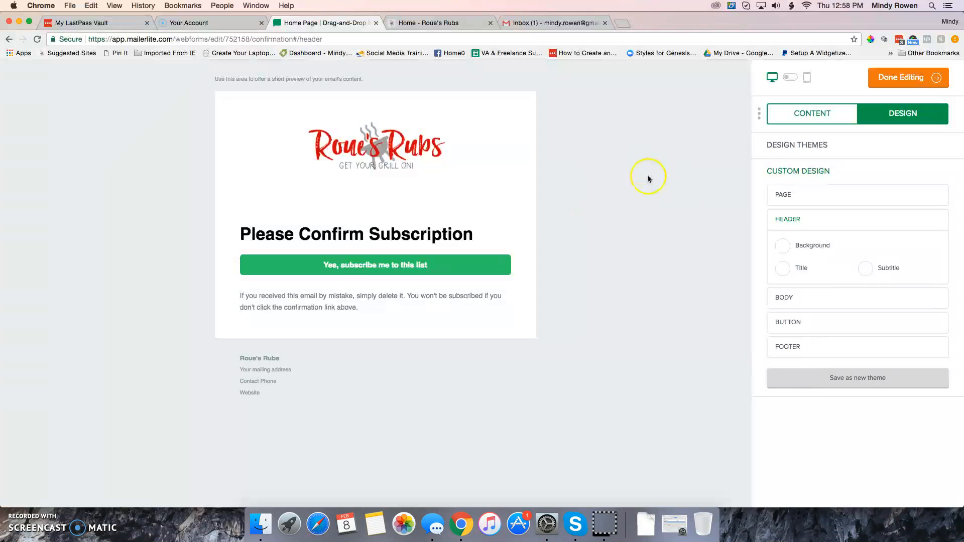
pyautogui.click(471, 126)
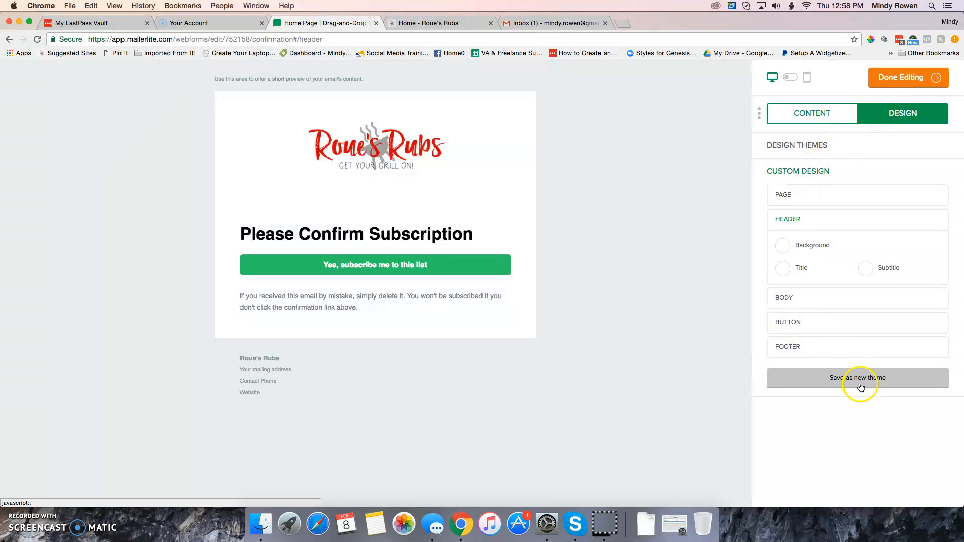
# Set the body link color to #d40105 in the custom design, keeping underlining on
pyautogui.click(785, 299)
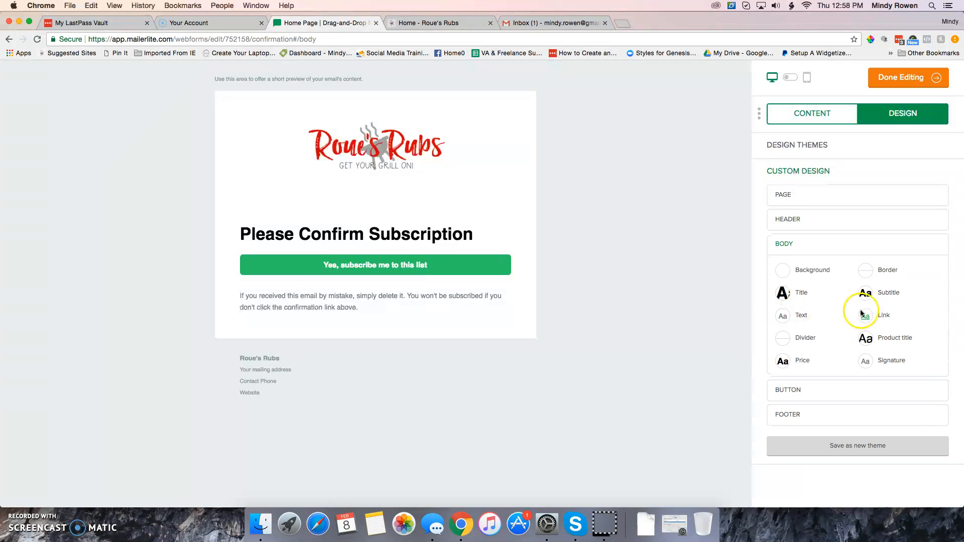
pyautogui.click(883, 315)
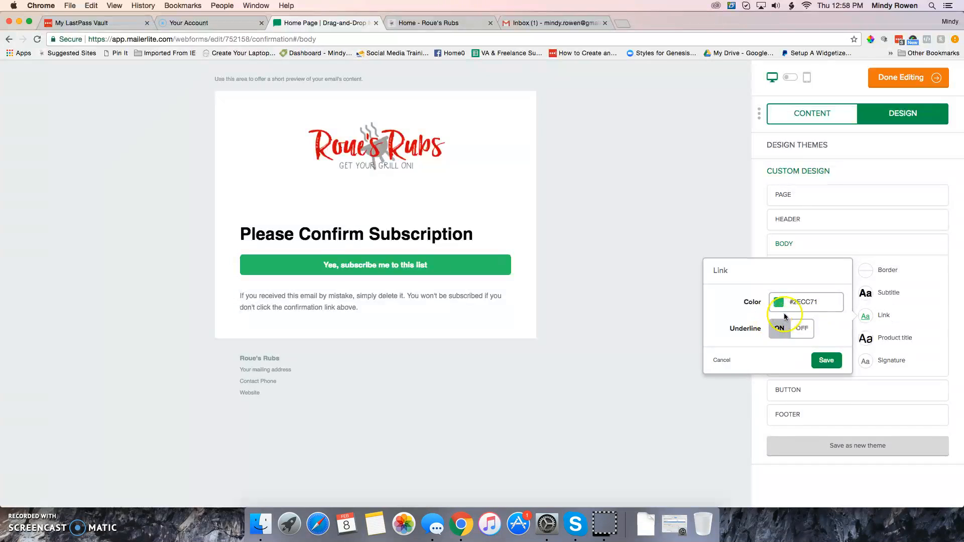
pyautogui.moveTo(822, 301); pyautogui.dragTo(802, 302)
pyautogui.write('0105')
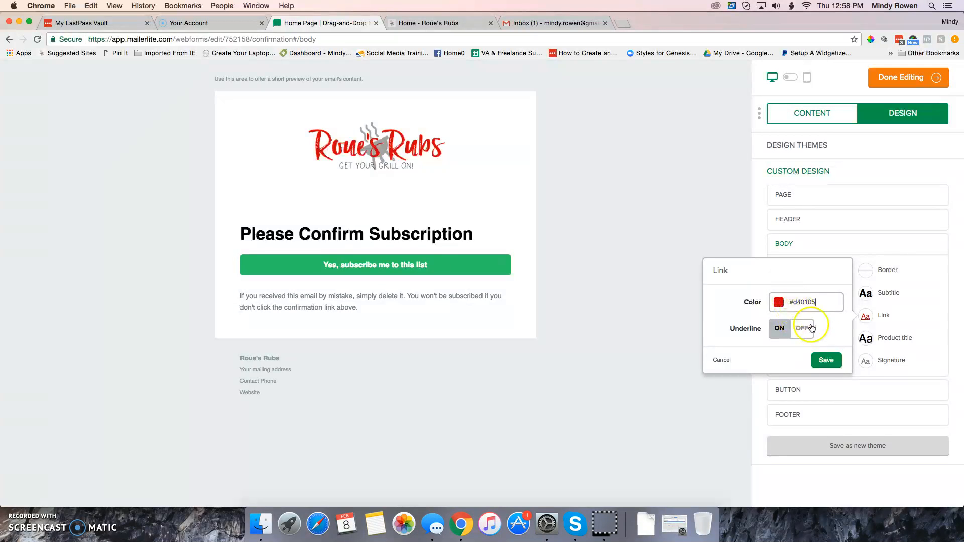
pyautogui.click(824, 360)
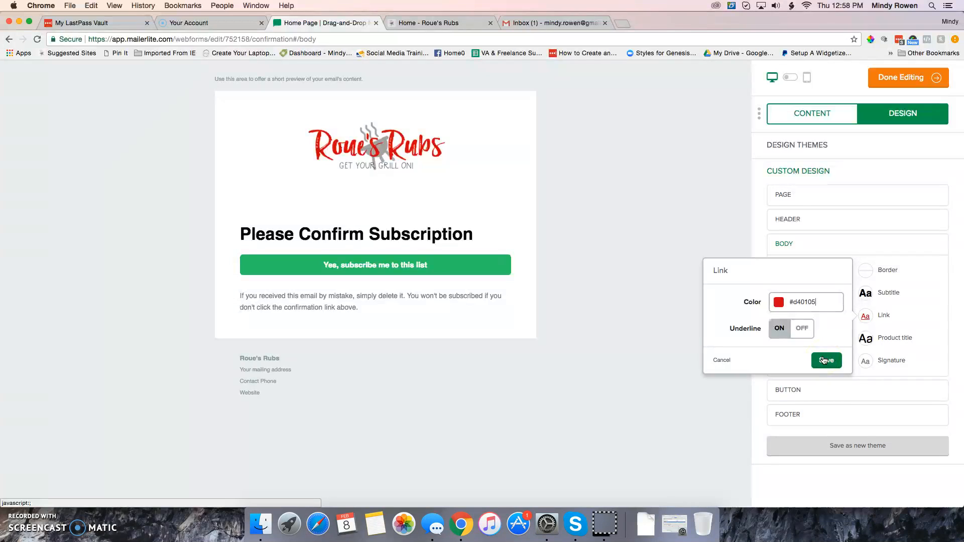
pyautogui.click(824, 360)
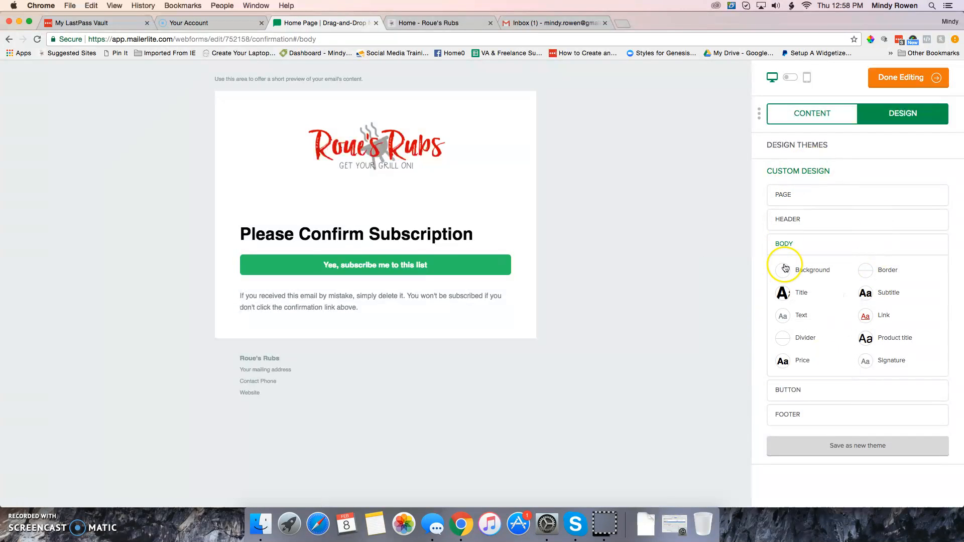
# Set the email button's background color to #d40105 in the custom design
pyautogui.click(789, 390)
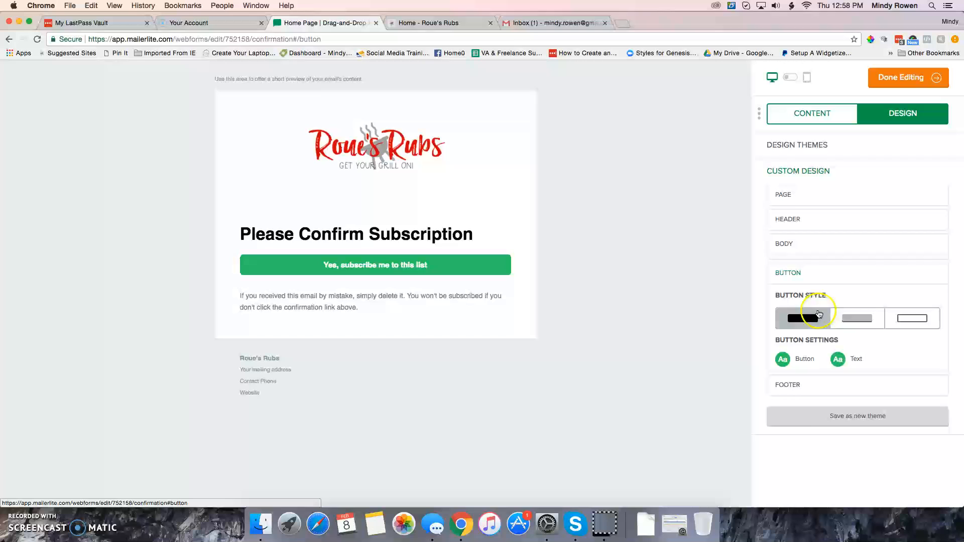
pyautogui.click(802, 354)
pyautogui.moveTo(742, 329); pyautogui.dragTo(716, 330)
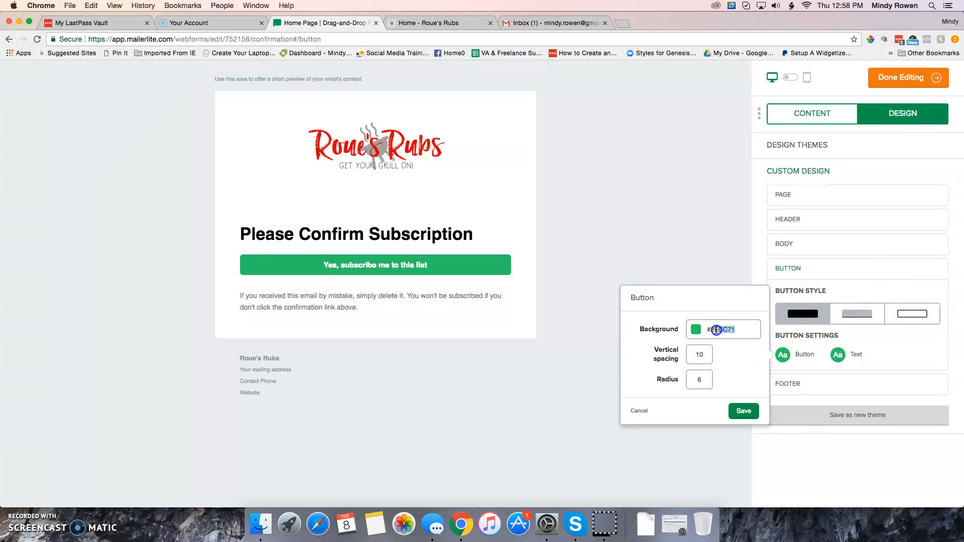
pyautogui.write('E40')
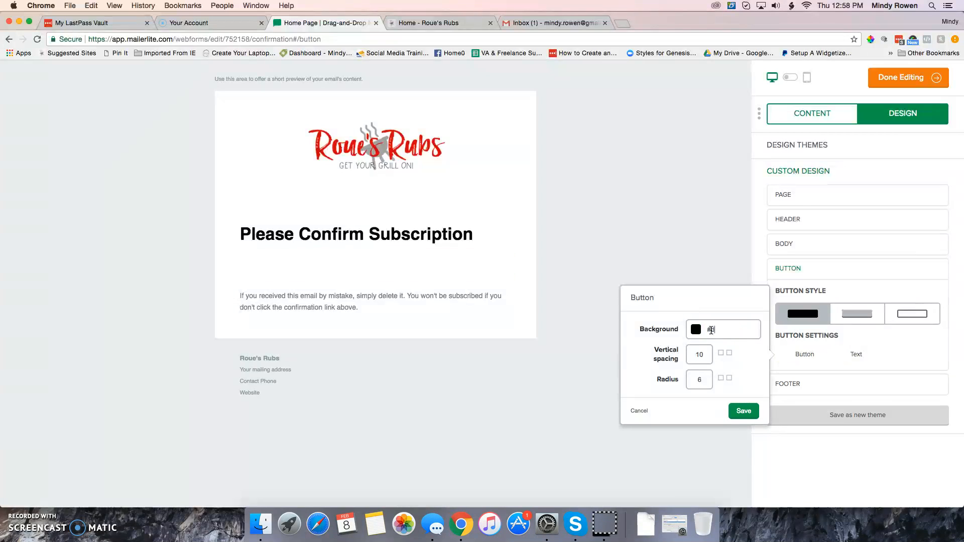
pyautogui.write('105')
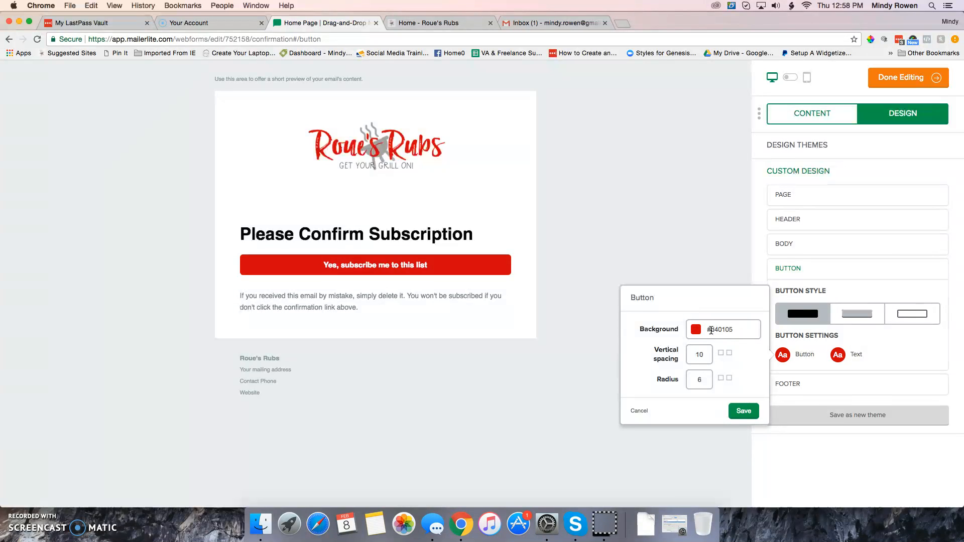
pyautogui.click(743, 411)
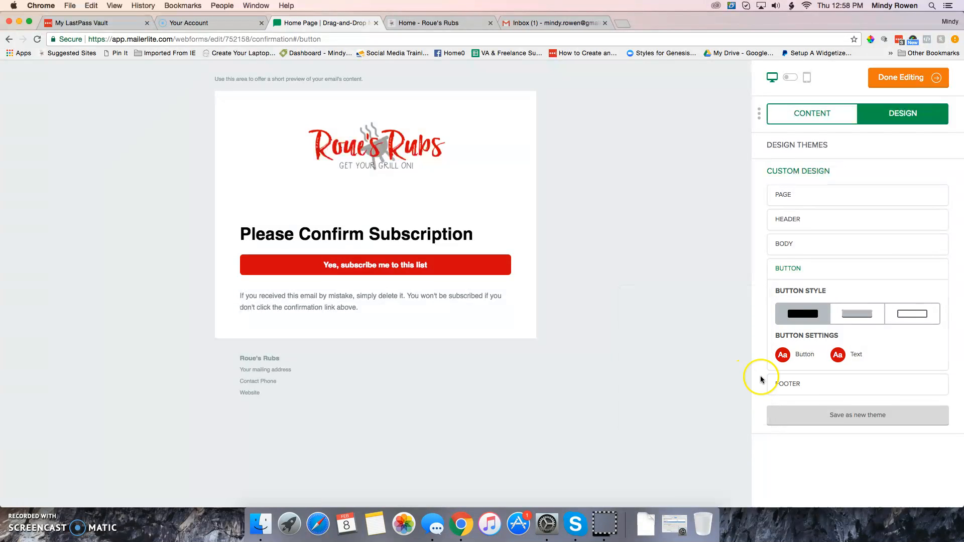
# Review the body and footer design options, including the footer's text and social share settings
pyautogui.click(788, 247)
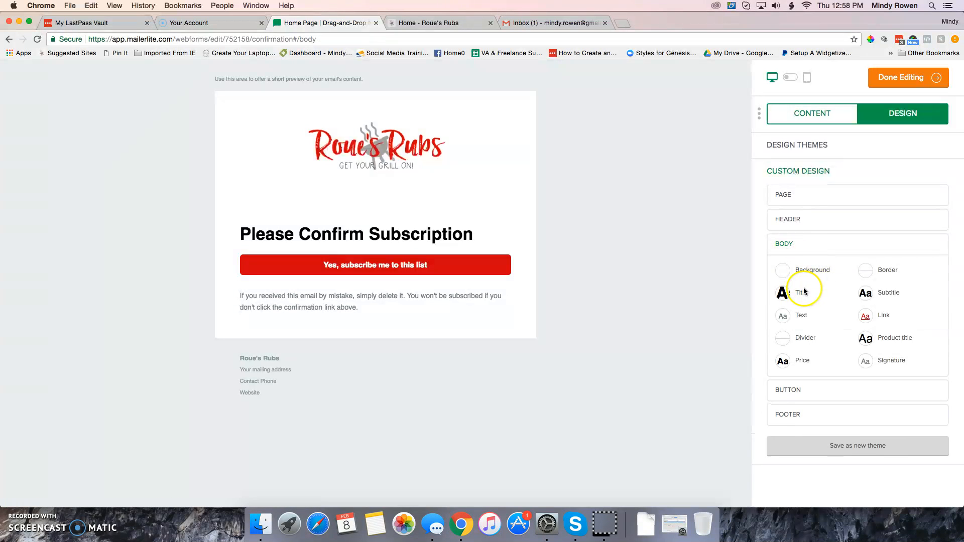
pyautogui.click(797, 414)
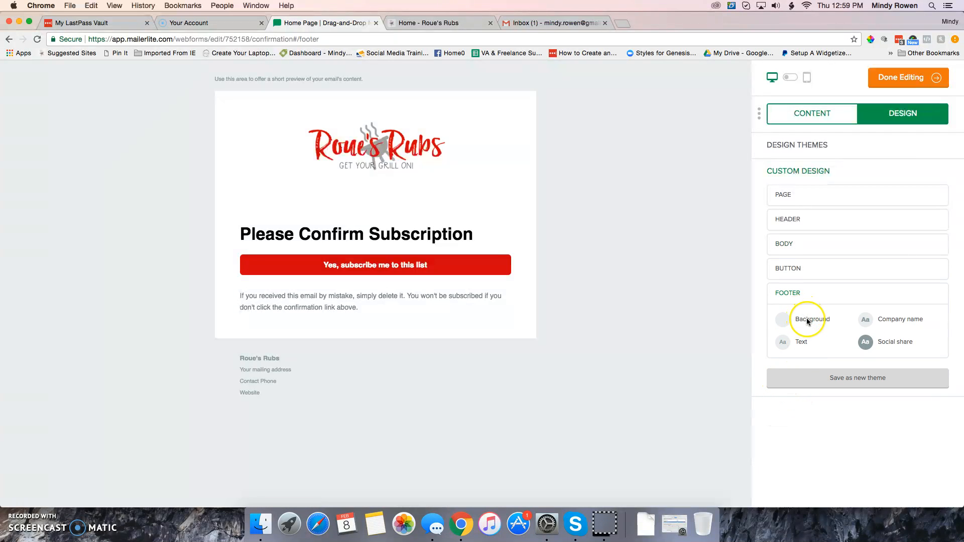
pyautogui.click(892, 341)
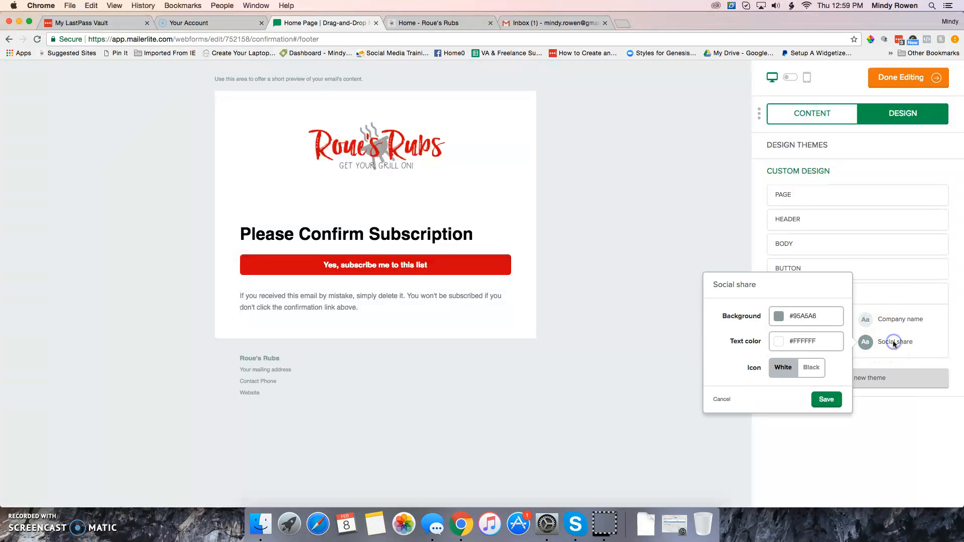
pyautogui.click(835, 399)
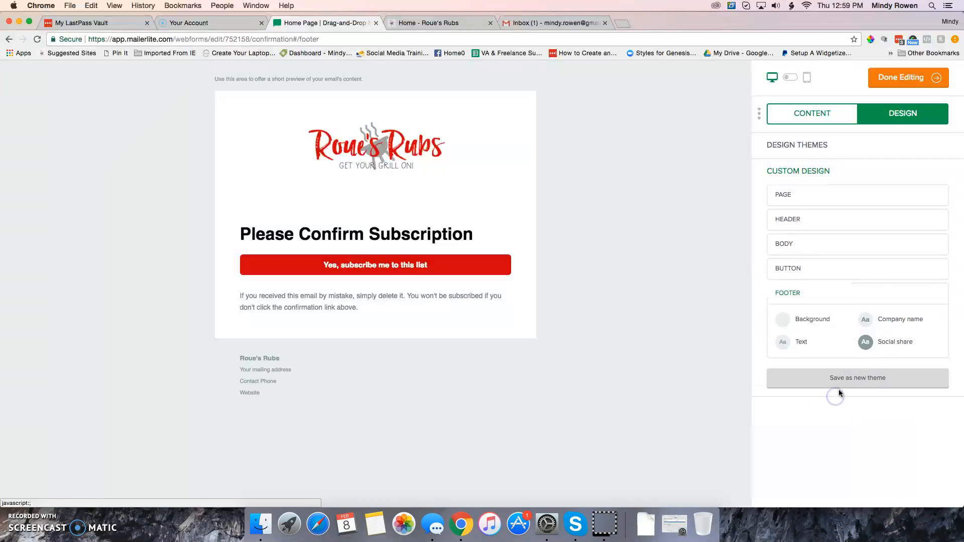
pyautogui.click(798, 343)
pyautogui.click(890, 342)
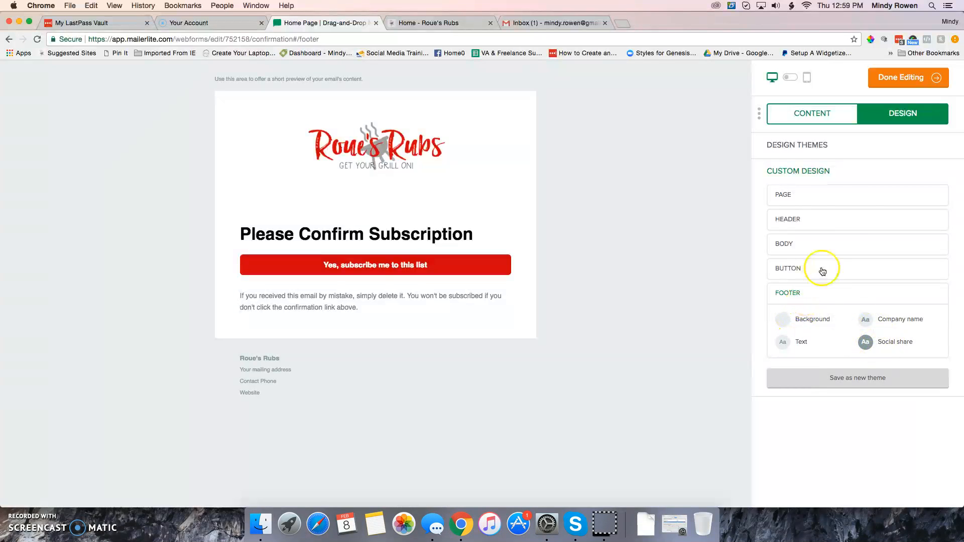
# Save the custom design as a new theme named "Roue's Rubs"
pyautogui.click(825, 384)
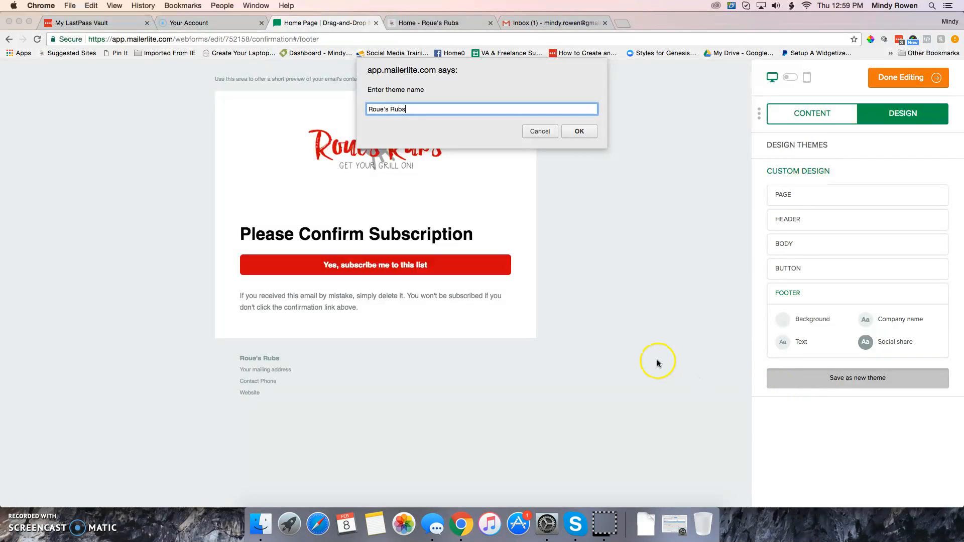
pyautogui.click(583, 135)
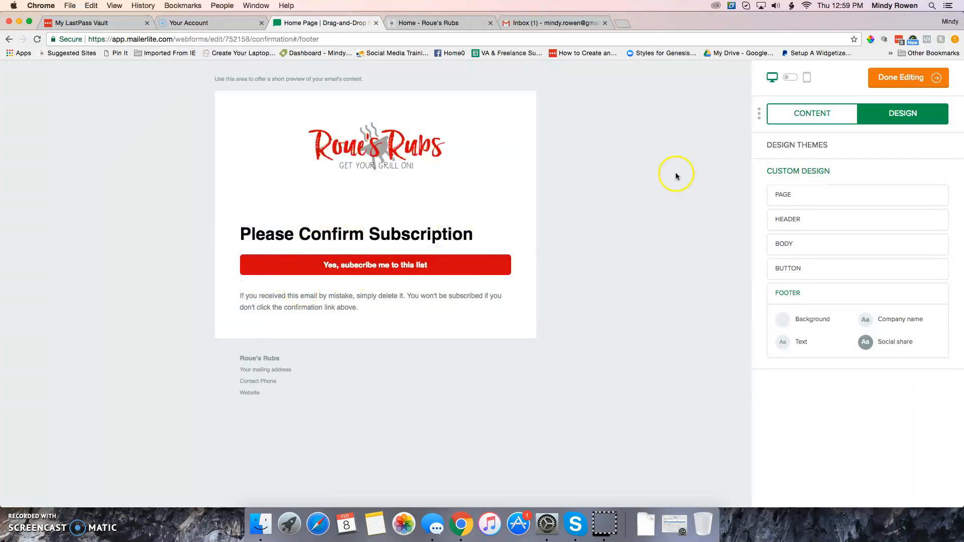
# Change the confirmation button's text to "Yes I still want in!" in the email content and save the block
pyautogui.click(795, 122)
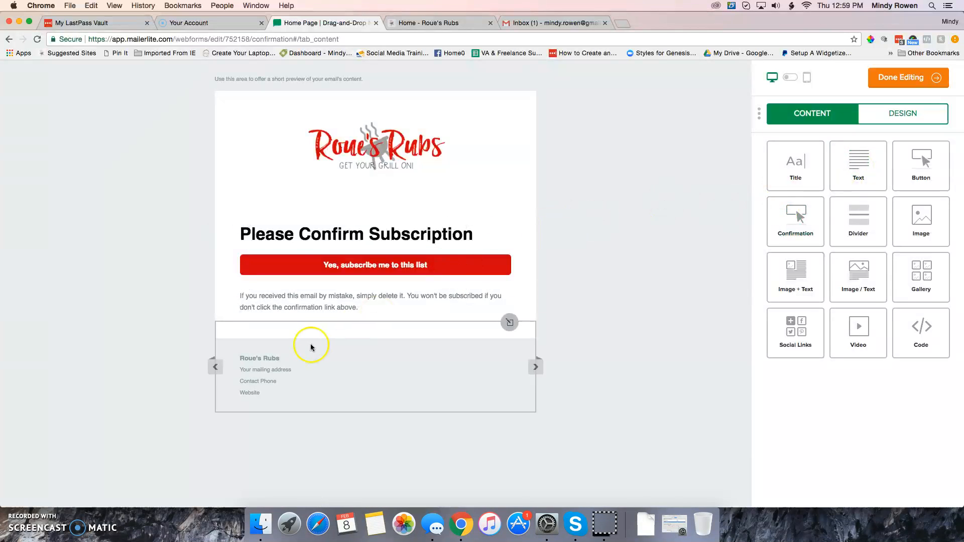
pyautogui.click(312, 308)
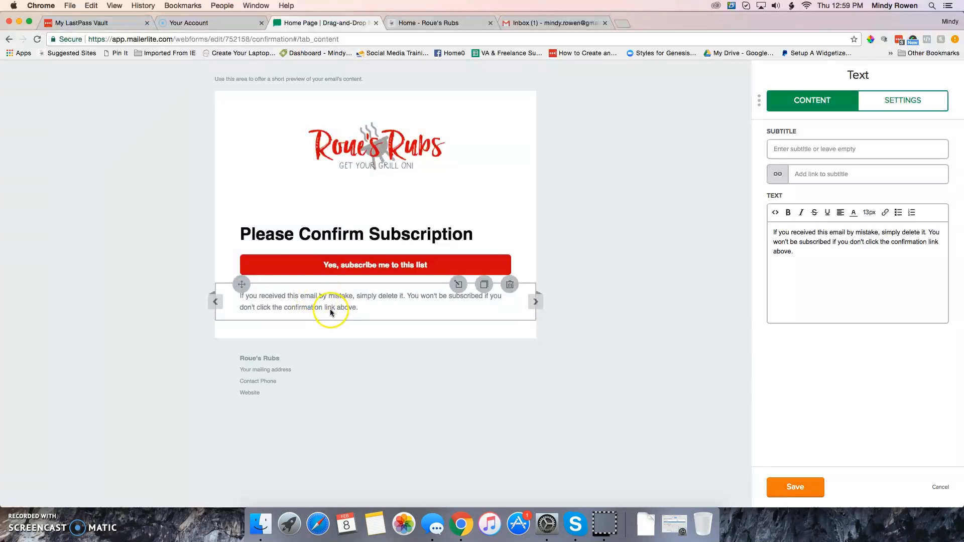
pyautogui.click(361, 268)
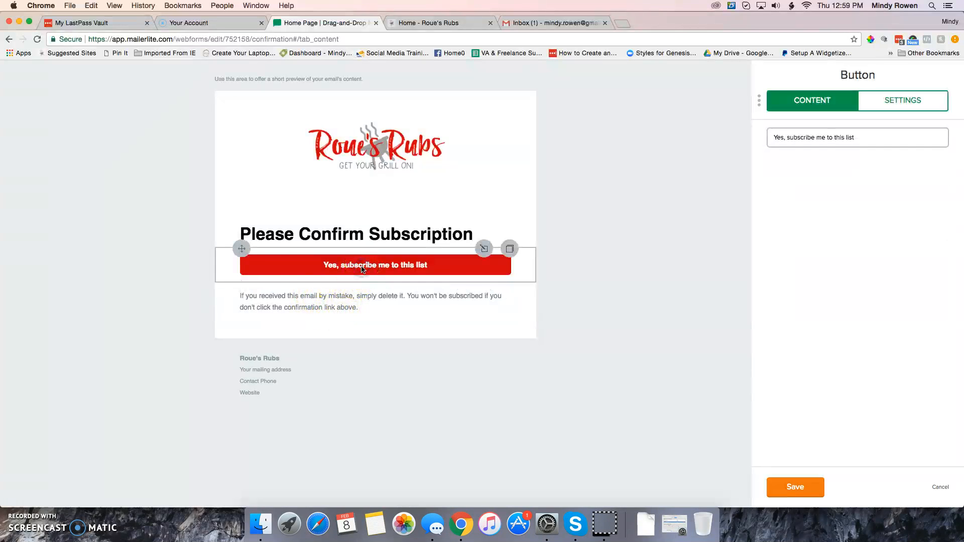
pyautogui.click(785, 137)
pyautogui.press('BackSpace')
pyautogui.write('I still want in')
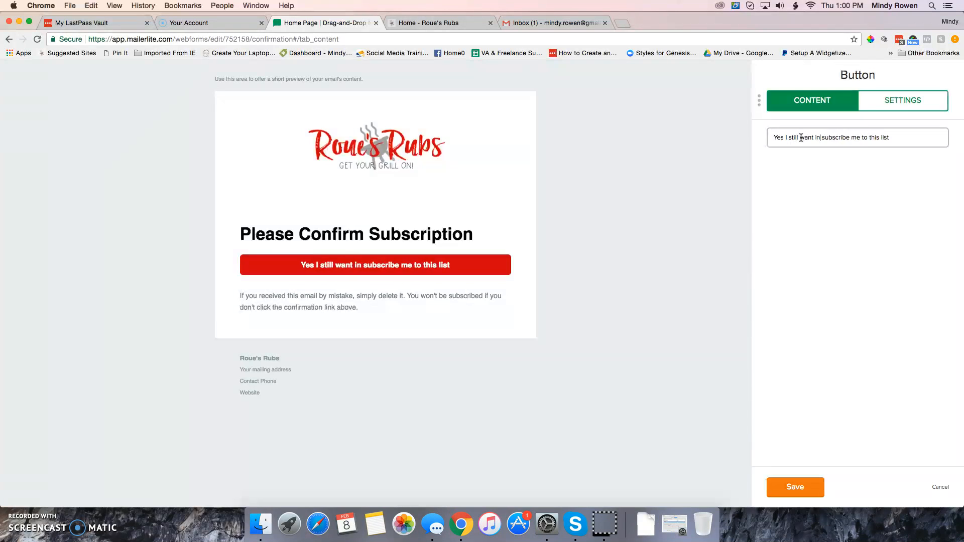
pyautogui.press('Delete')
pyautogui.press('Delete')
pyautogui.press('Delete')
pyautogui.press('Delete')
pyautogui.press('Delete')
pyautogui.press('Delete')
pyautogui.press('Delete')
pyautogui.press('Delete')
pyautogui.press('Delete')
pyautogui.press('Delete')
pyautogui.press('Delete')
pyautogui.press('Delete')
pyautogui.press('Delete')
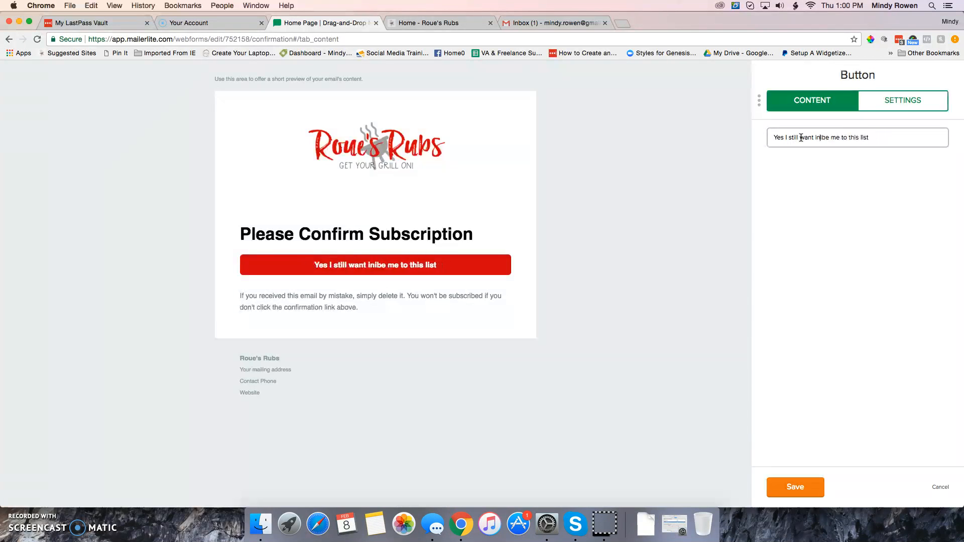
pyautogui.press('Delete')
pyautogui.press('Delete')
pyautogui.press('Delete')
pyautogui.press('Delete')
pyautogui.press('Delete')
pyautogui.press('Delete')
pyautogui.press('Delete')
pyautogui.press('Delete')
pyautogui.press('Delete')
pyautogui.press('Delete')
pyautogui.press('Delete')
pyautogui.press('Delete')
pyautogui.press('Delete')
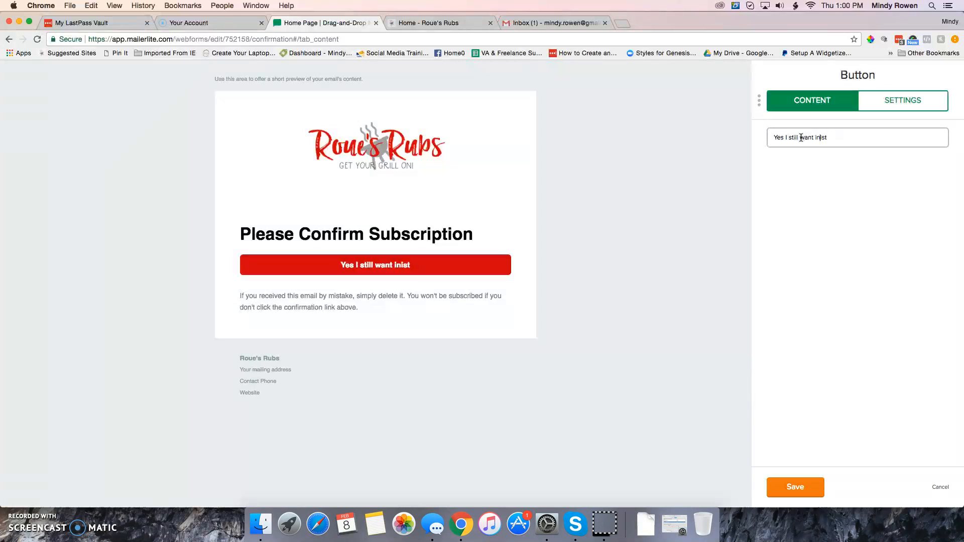
pyautogui.write('!')
pyautogui.click(795, 486)
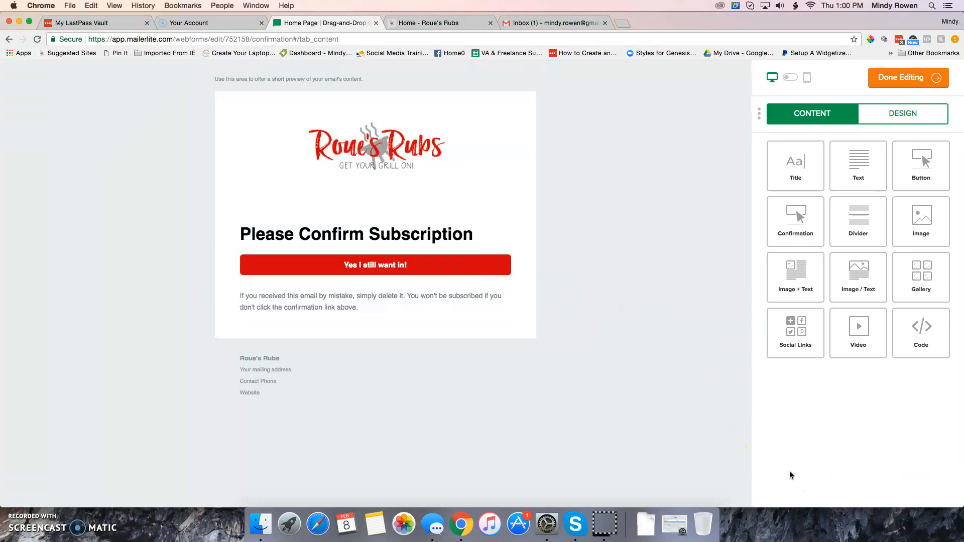
# Finish editing the confirmation email and look over its preview from the logo to the footer
pyautogui.click(896, 86)
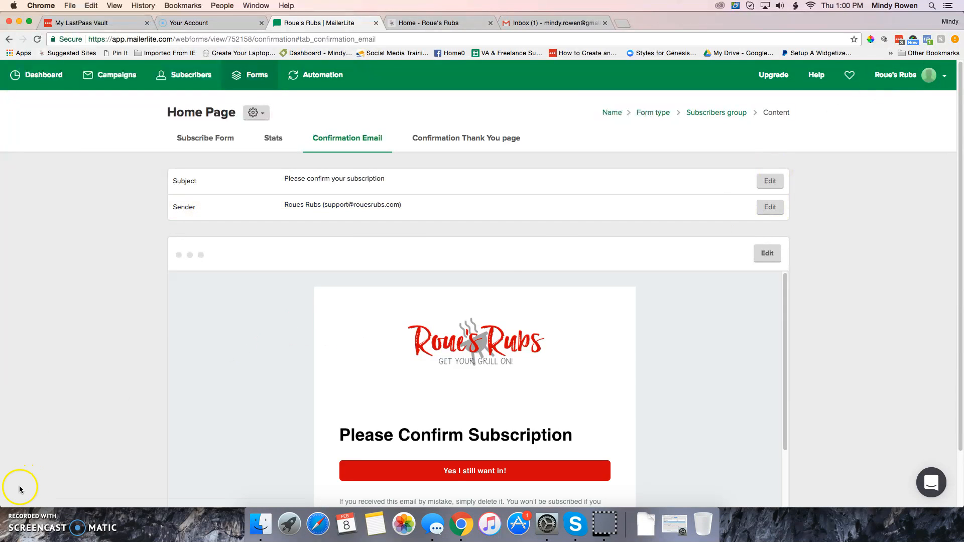
pyautogui.scroll(-3, 93, 437)
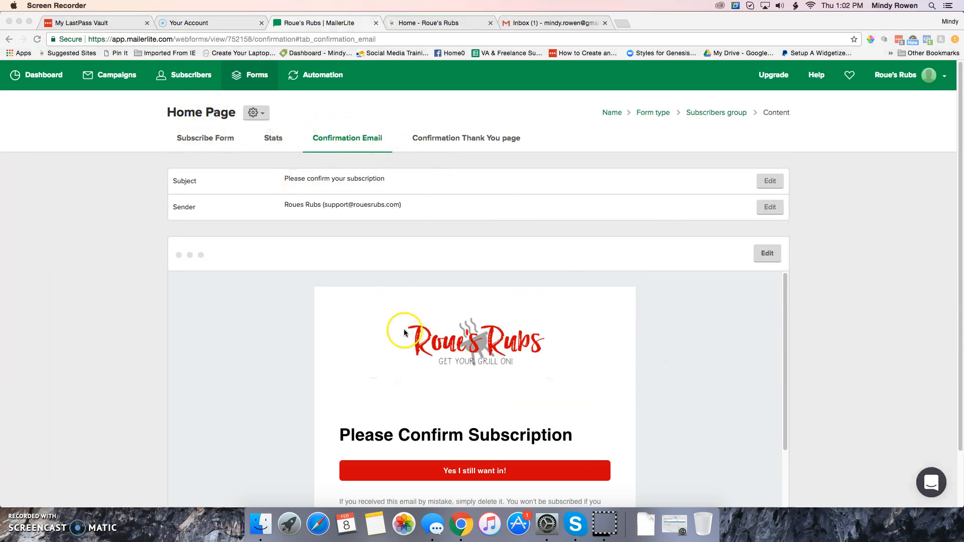
pyautogui.scroll(-5, 454, 357)
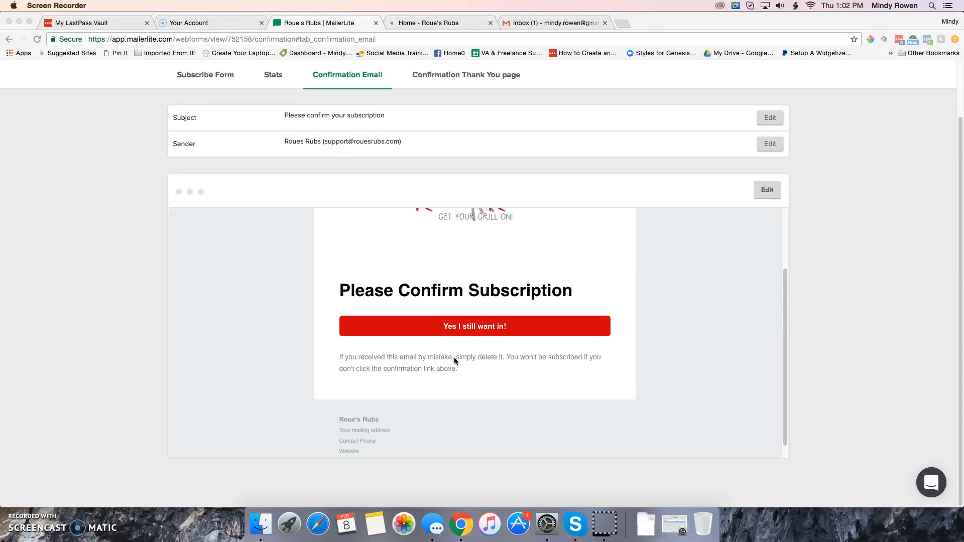
pyautogui.scroll(5, 454, 360)
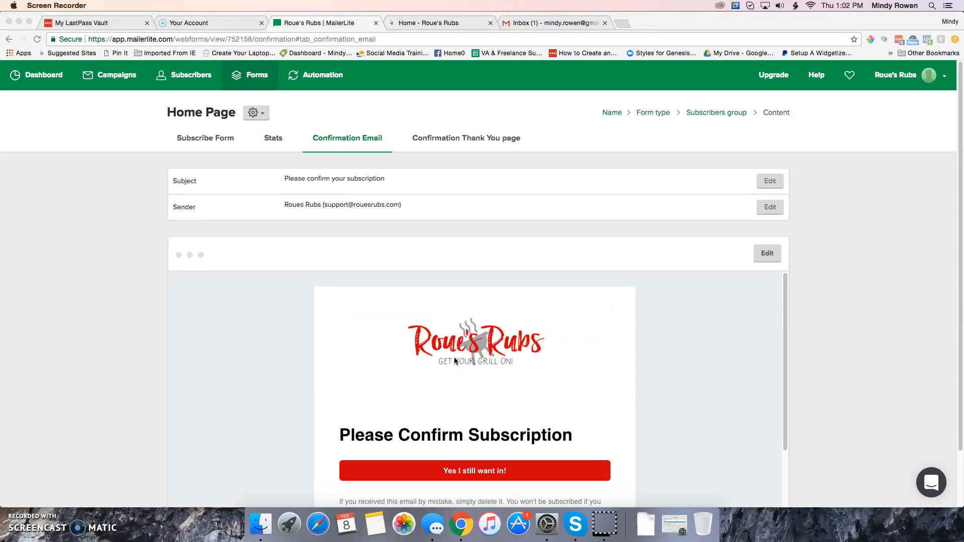